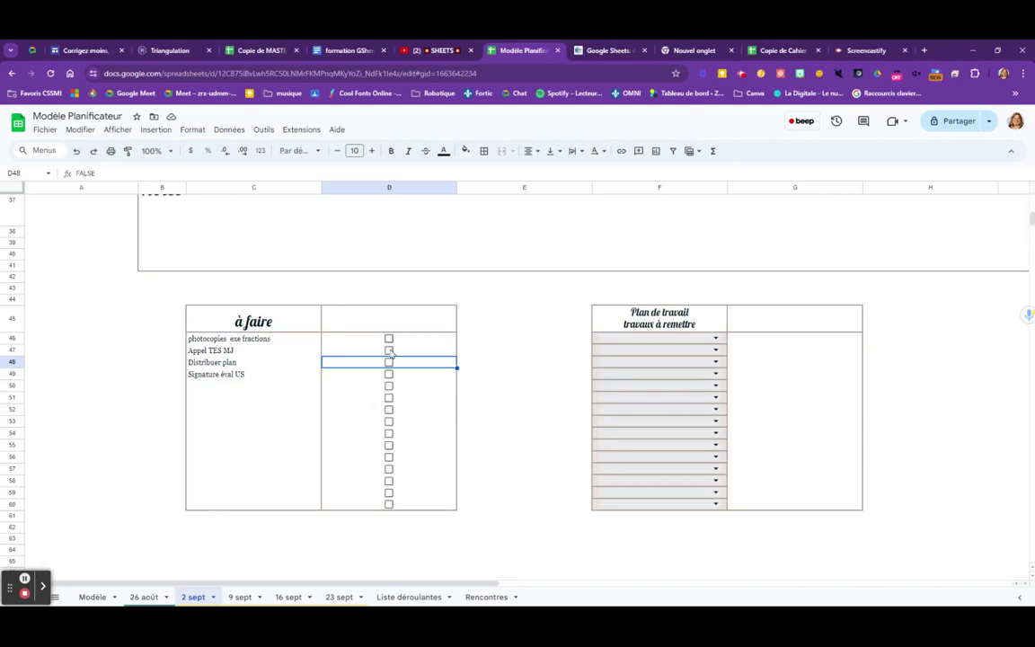
Scroll to the task list and test the first task's checkbox by ticking and unticking it.
scroll(392, 350, up, 2)
scroll(392, 354, up, 3)
scroll(392, 354, up, 2)
scroll(392, 356, down, 3)
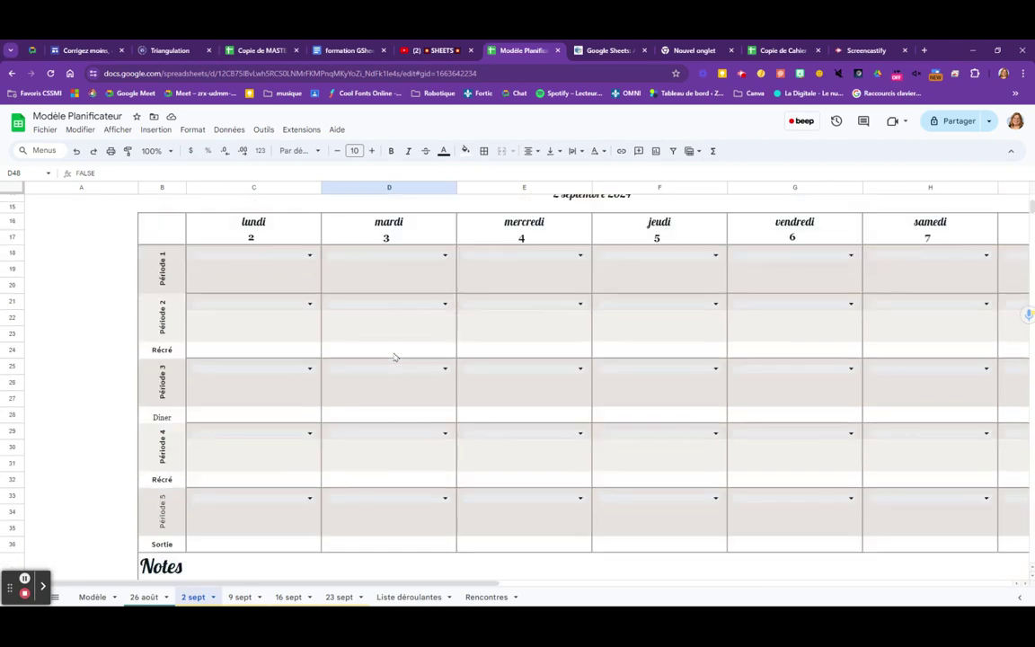
scroll(393, 357, down, 4)
scroll(394, 359, down, 2)
scroll(395, 359, down, 2)
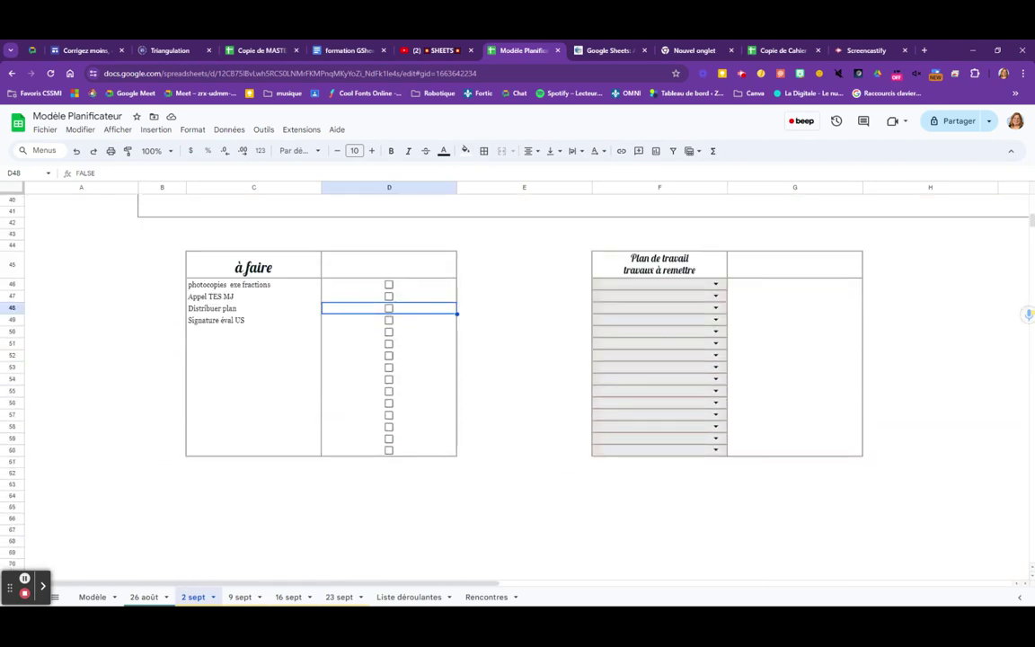
key(Up)
key(Up)
key(space)
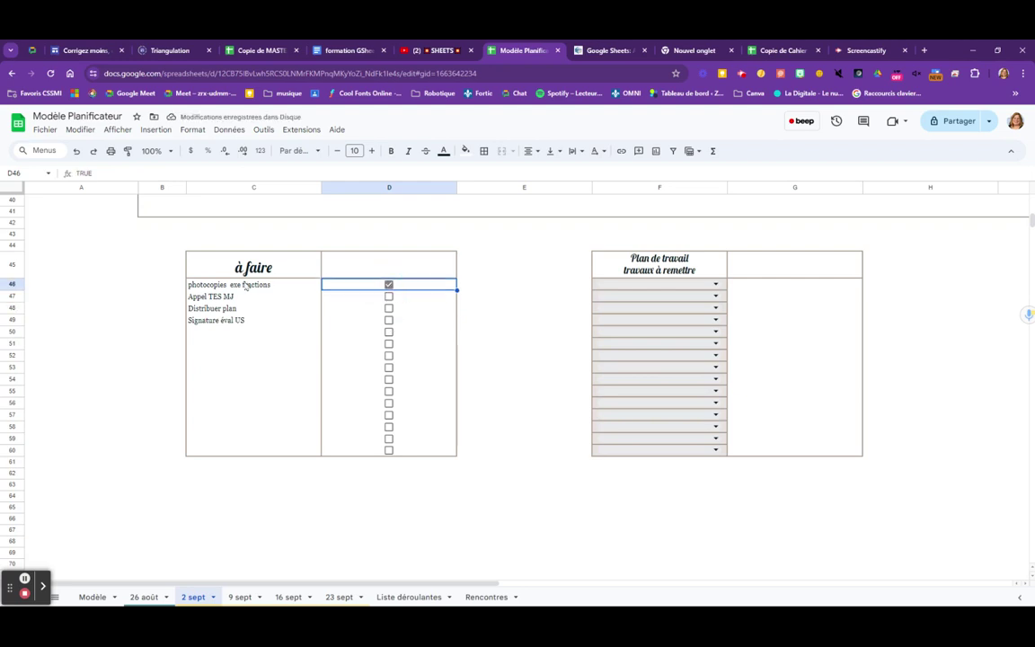
click(389, 285)
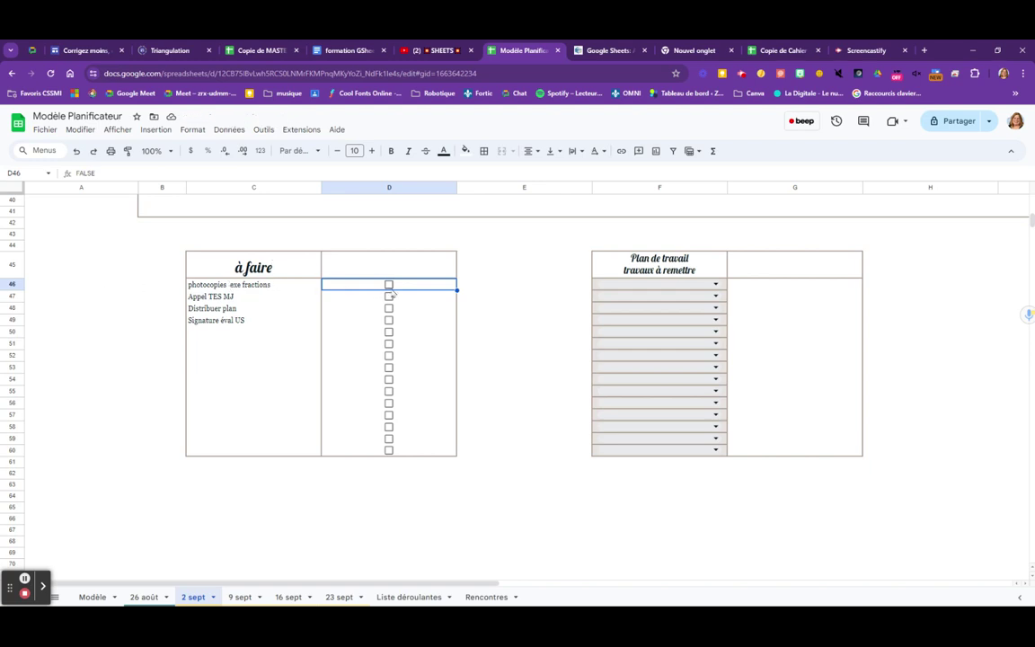
From cell C46, add a conditional formatting rule whose range is C46:C60.
click(260, 286)
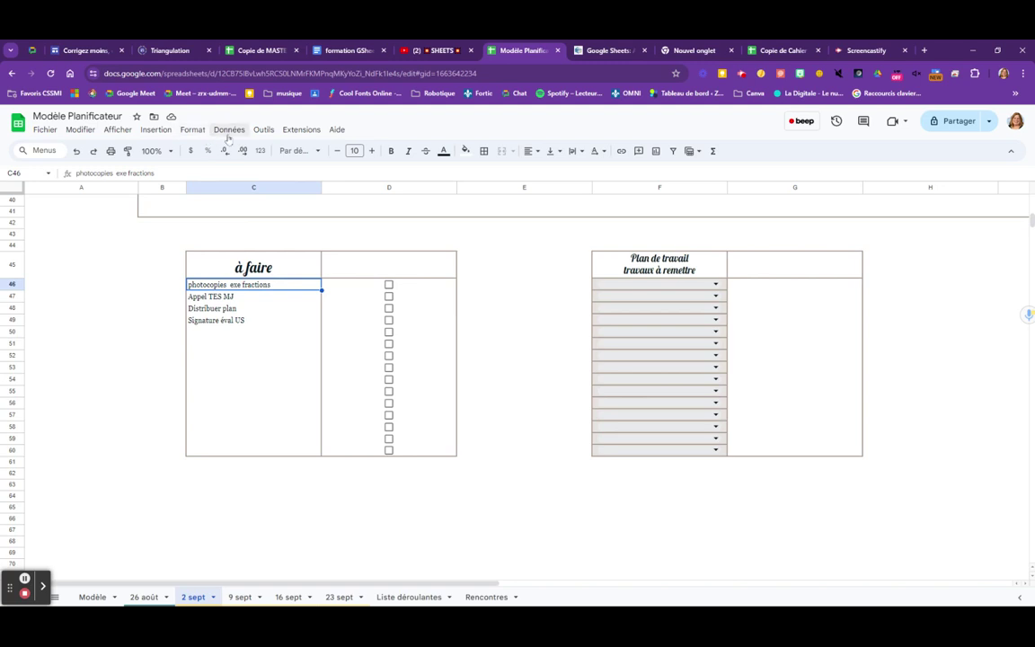
click(192, 129)
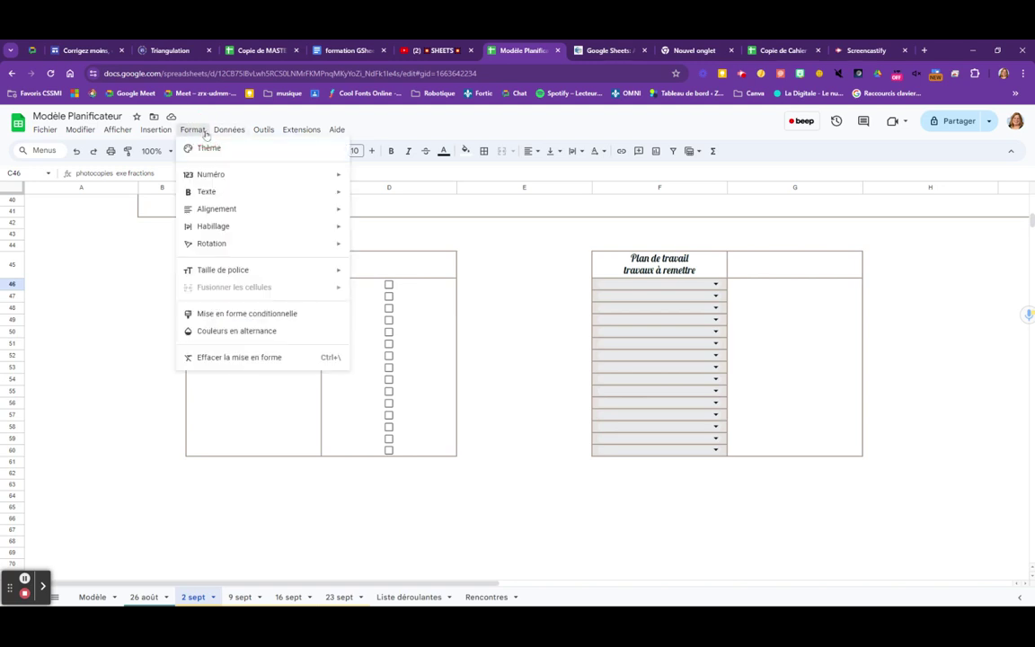
click(242, 314)
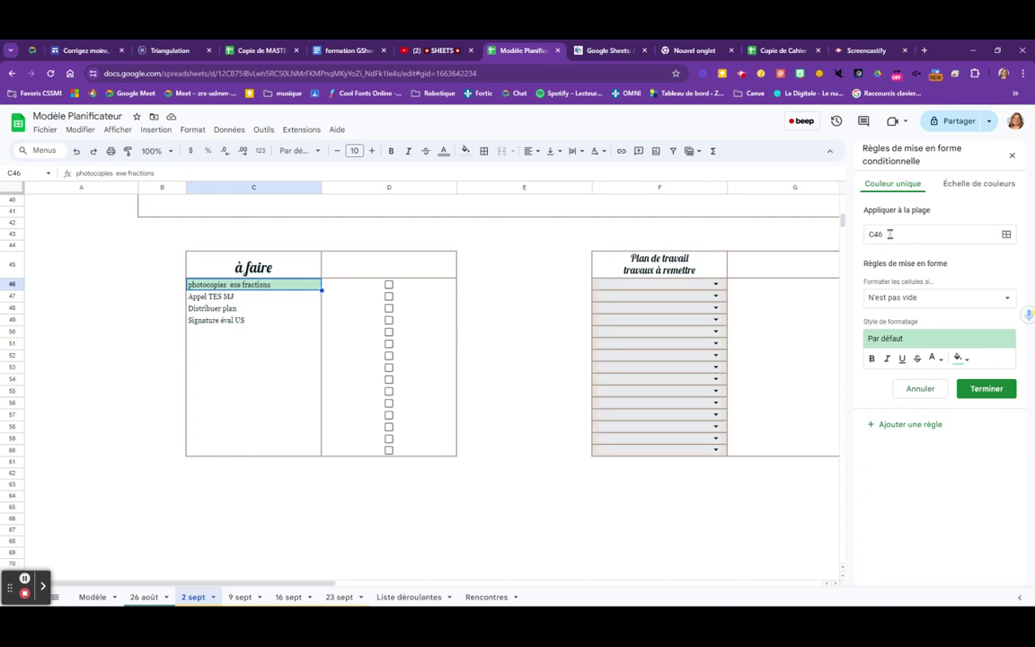
click(883, 234)
drag(235, 286, 244, 458)
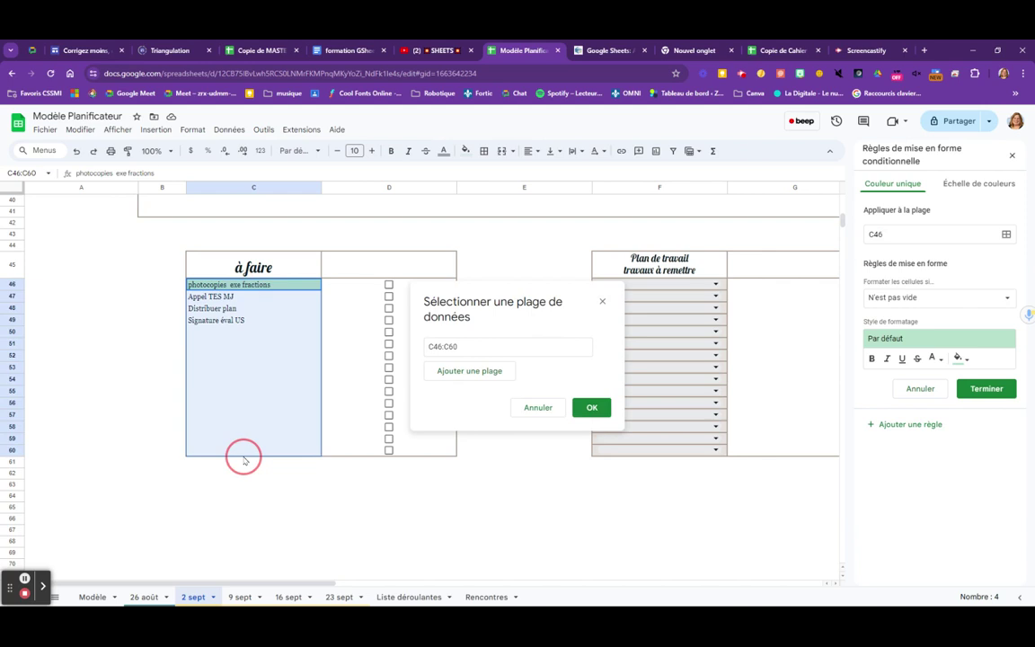
click(592, 407)
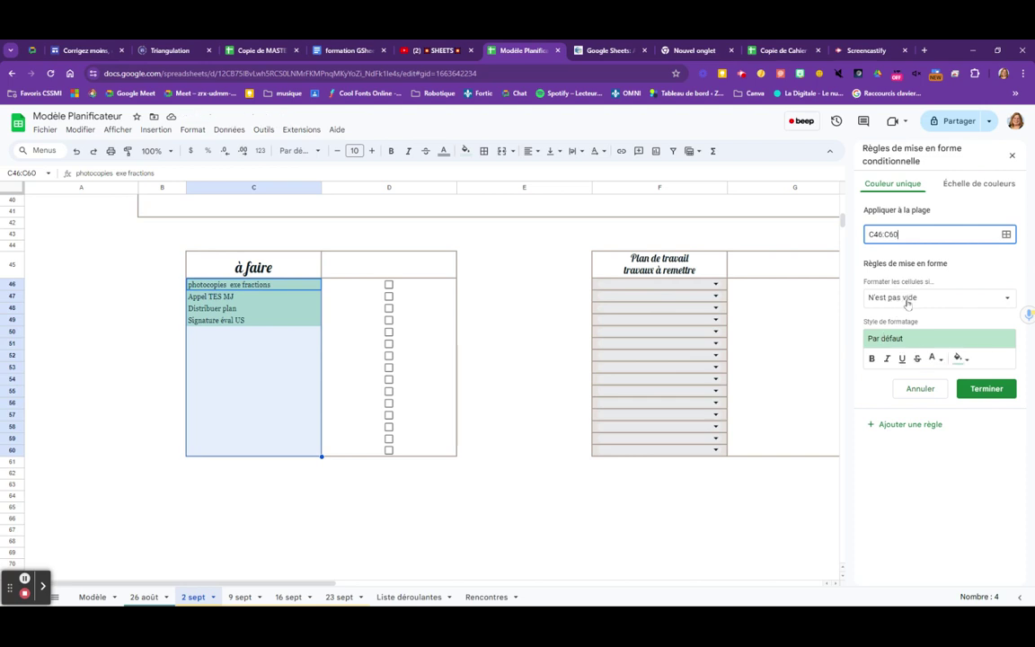
Change the condition to 'La formule personnalisée est' and enter =D46:D60=True.
click(980, 299)
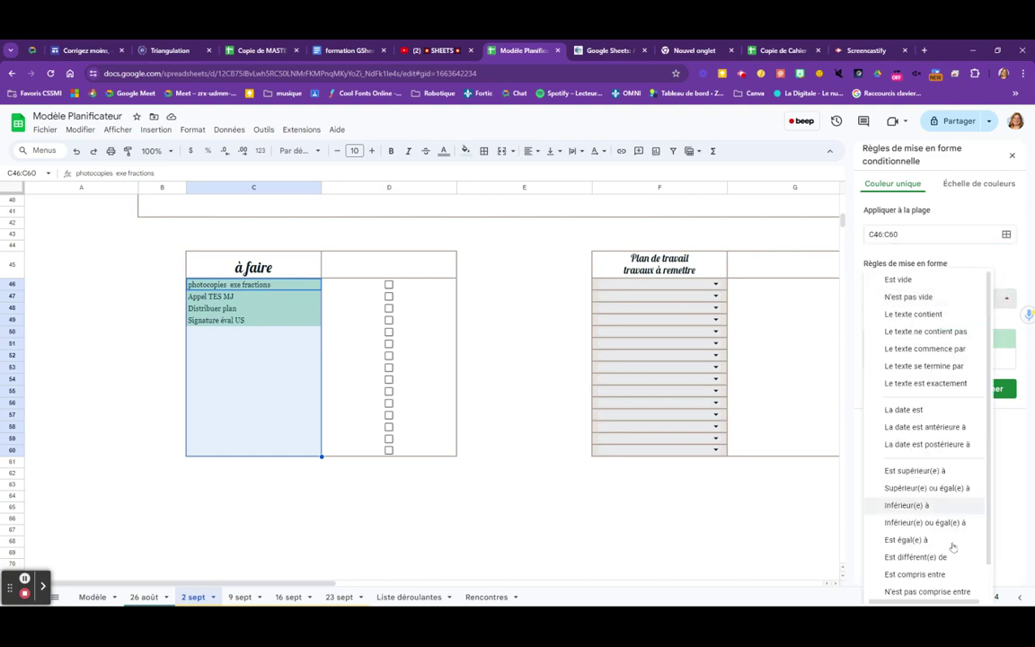
scroll(925, 593, down, 1)
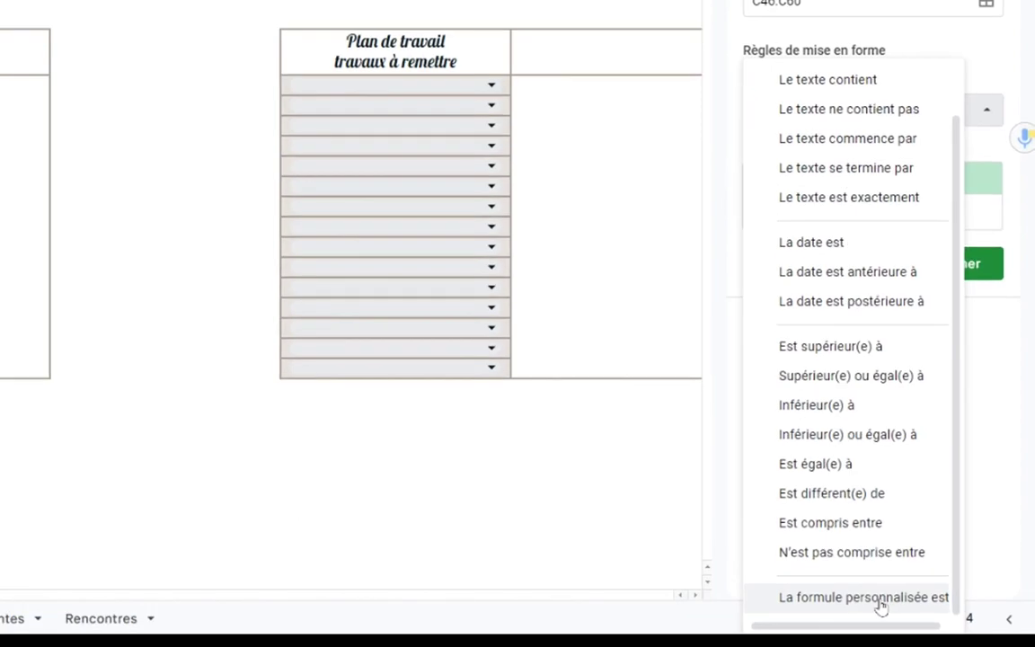
click(813, 600)
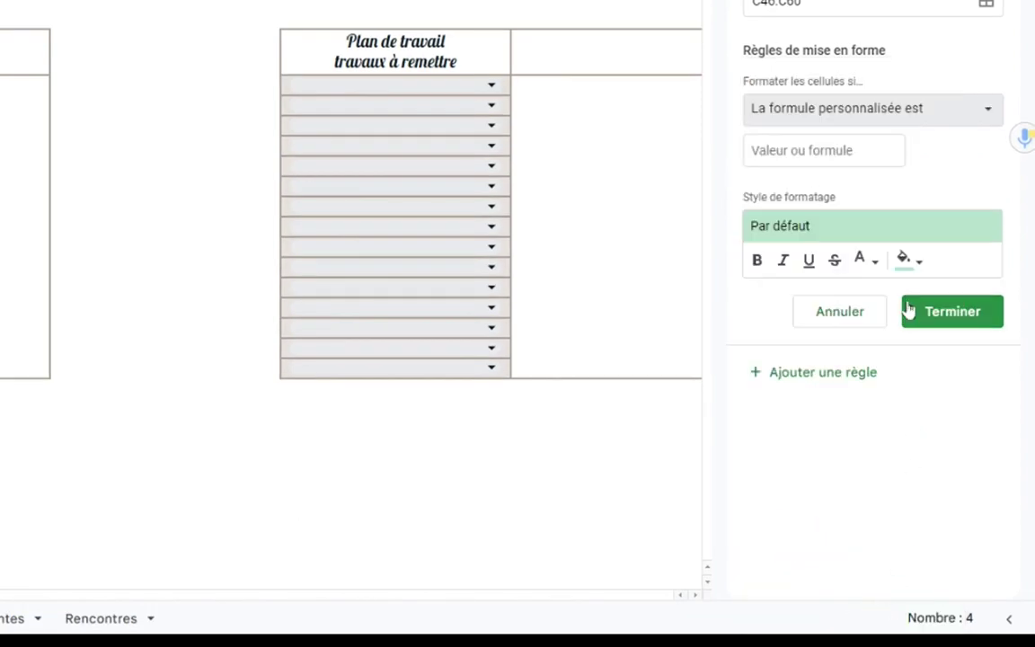
click(843, 152)
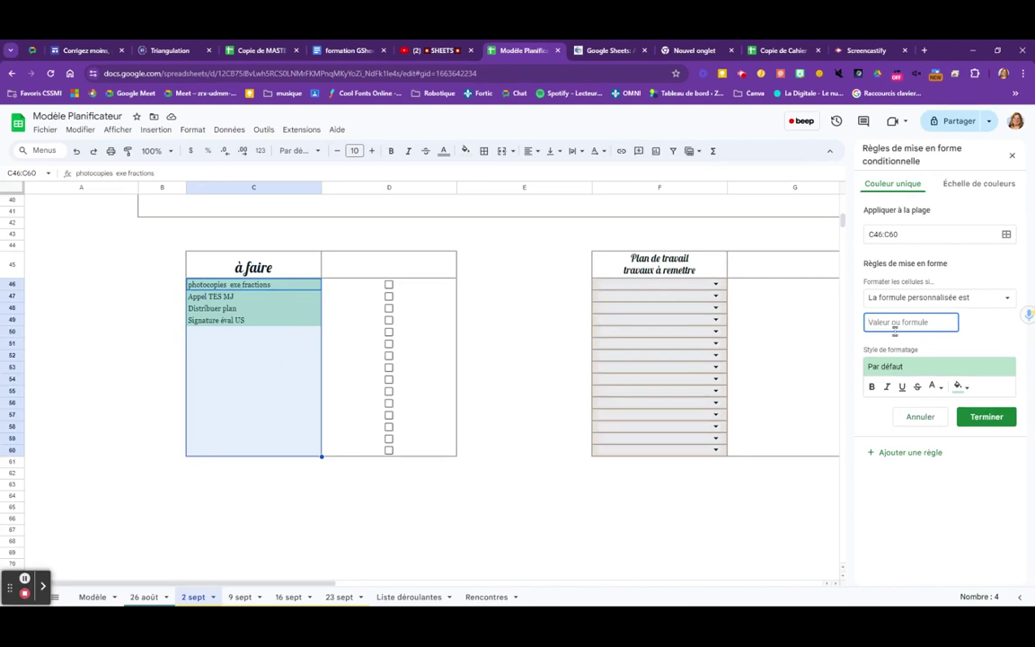
text(=)
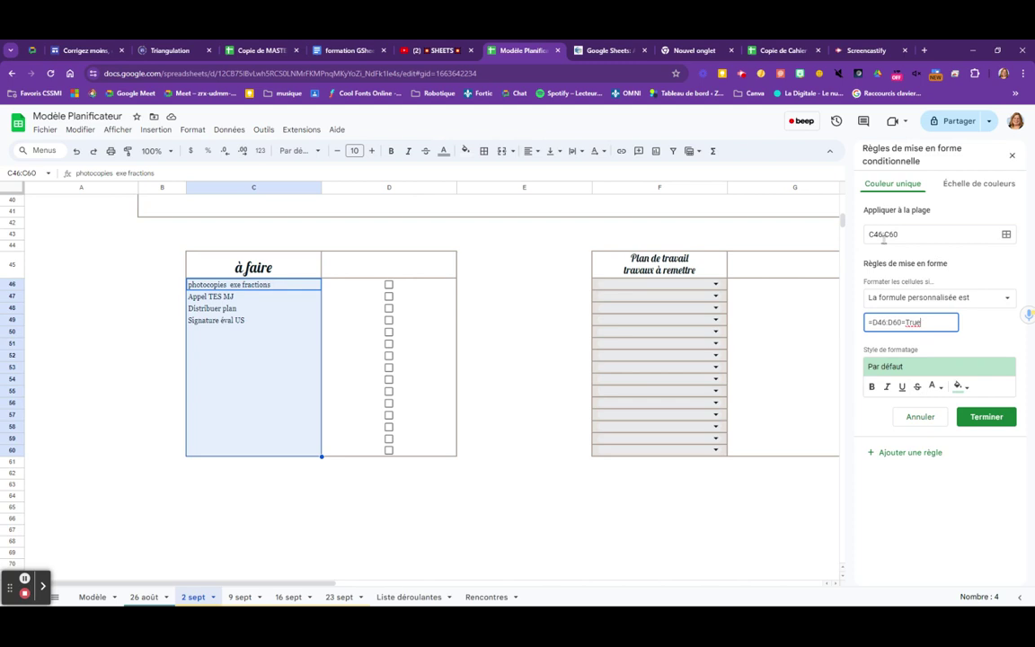
Give the rule Barré strikethrough and a light beige fill, then save it with Terminer.
click(917, 387)
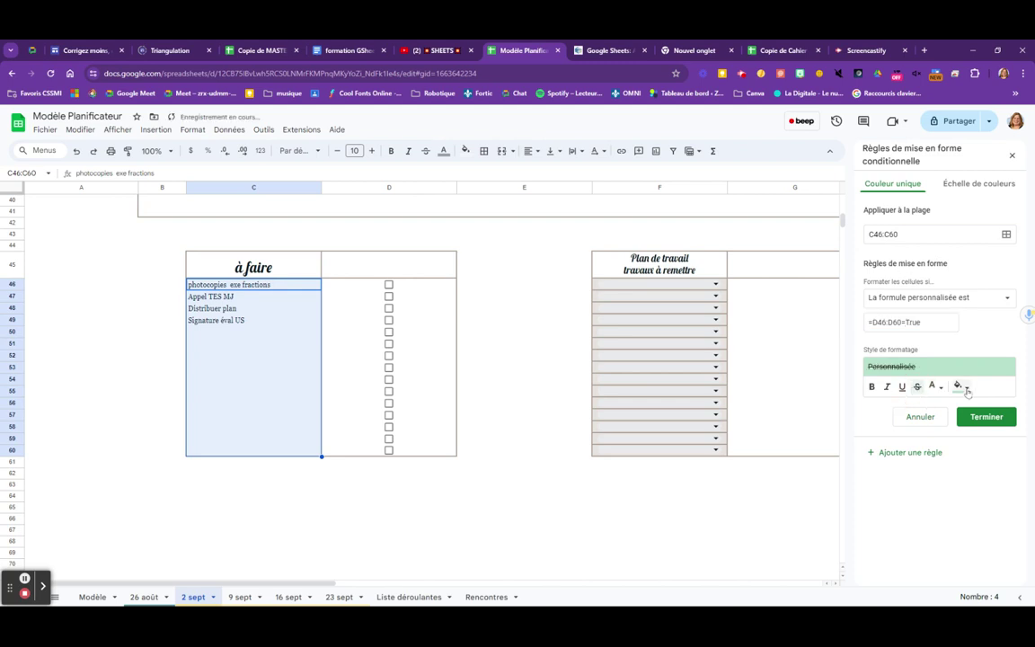
click(962, 387)
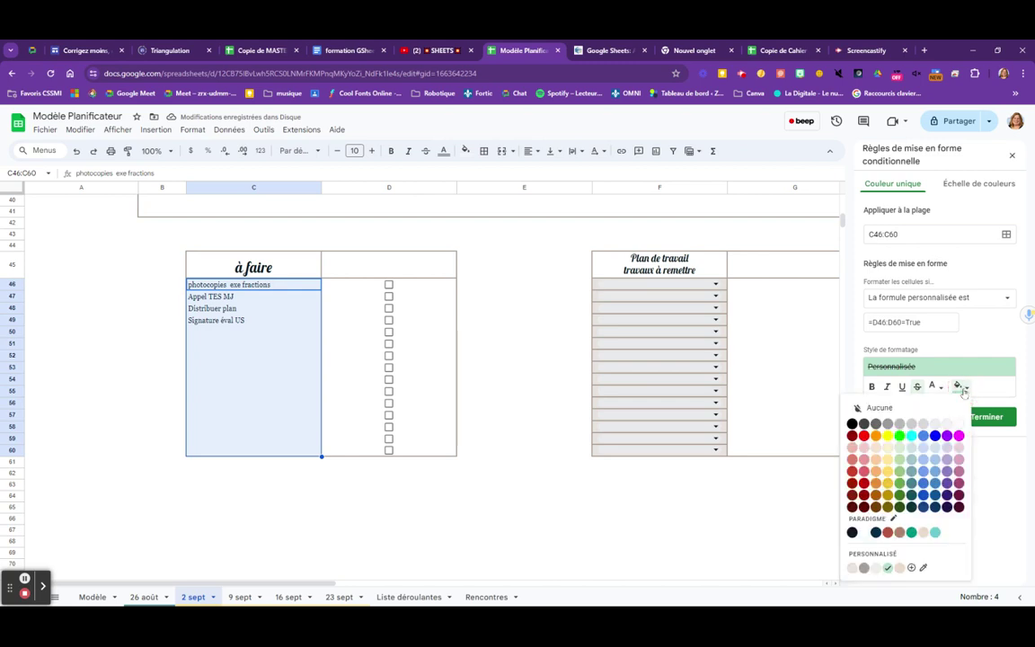
click(924, 533)
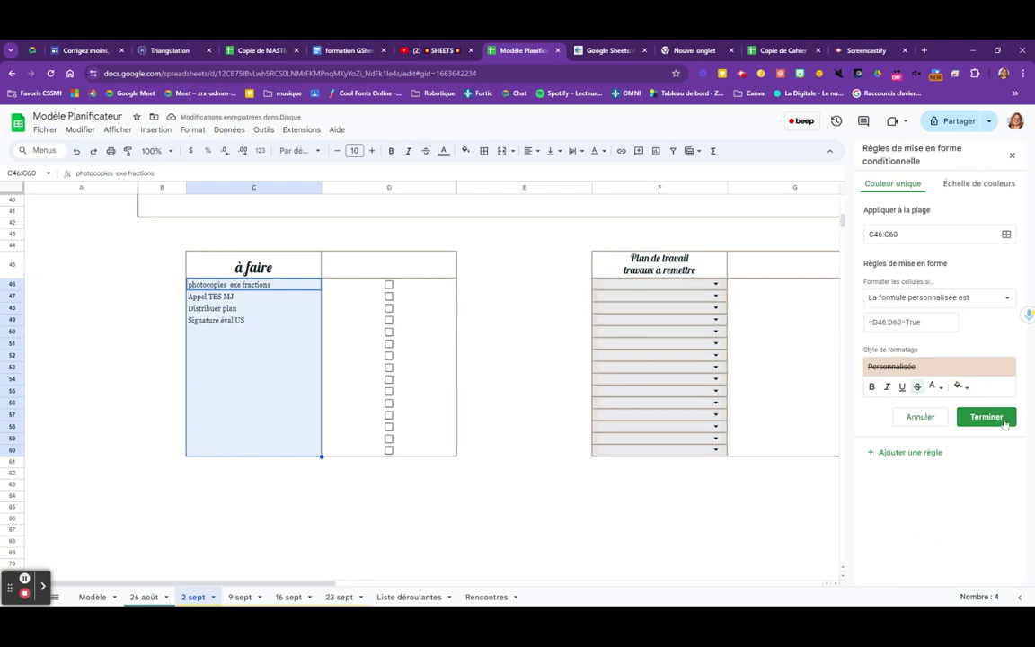
click(986, 417)
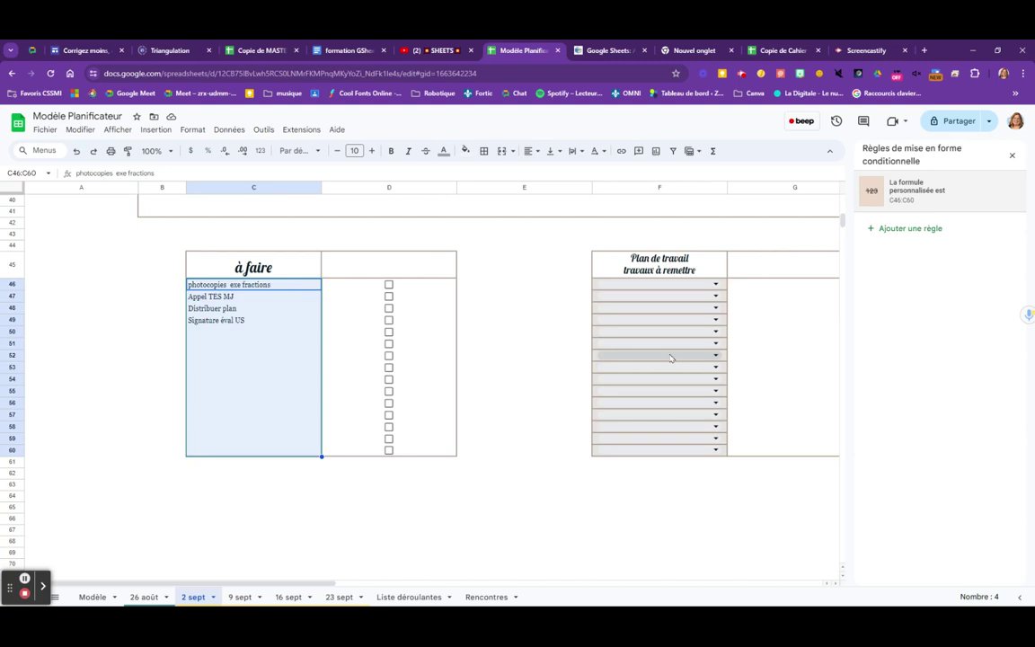
click(514, 299)
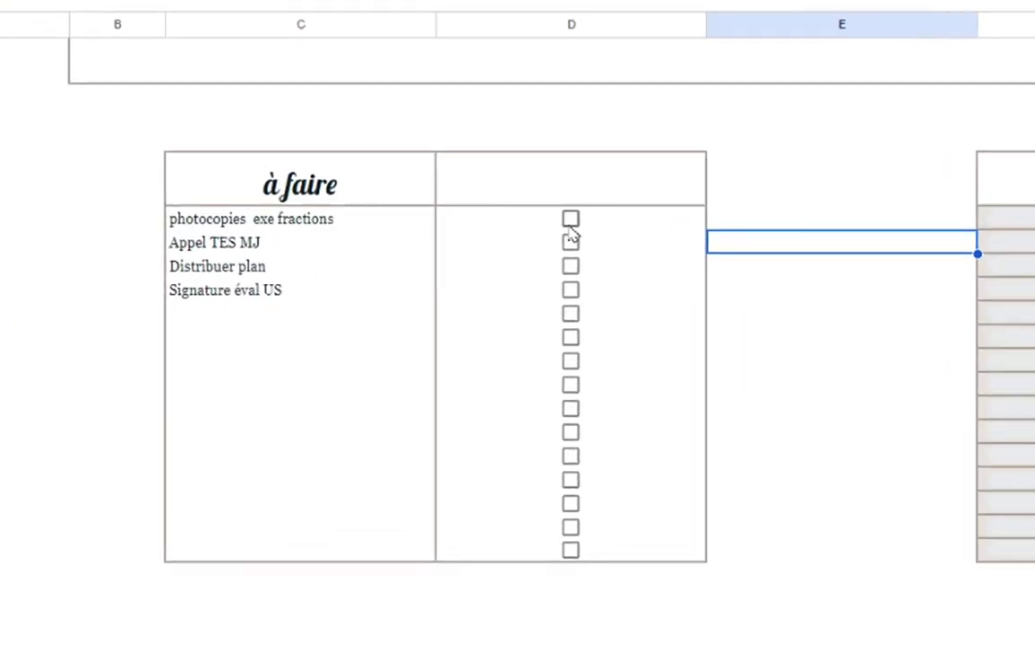
click(572, 221)
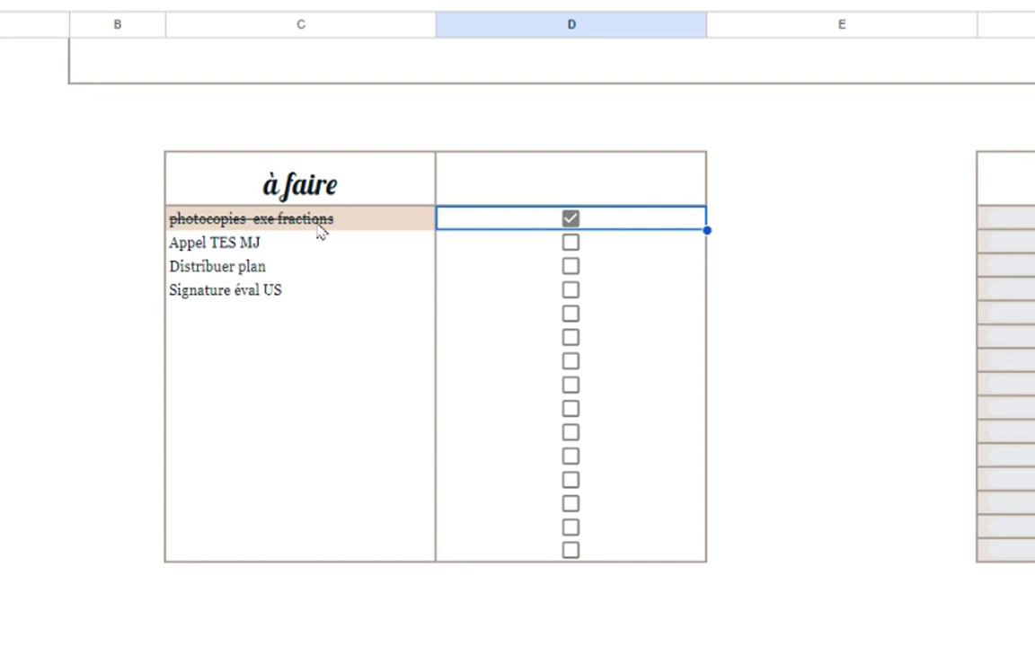
click(388, 295)
click(388, 308)
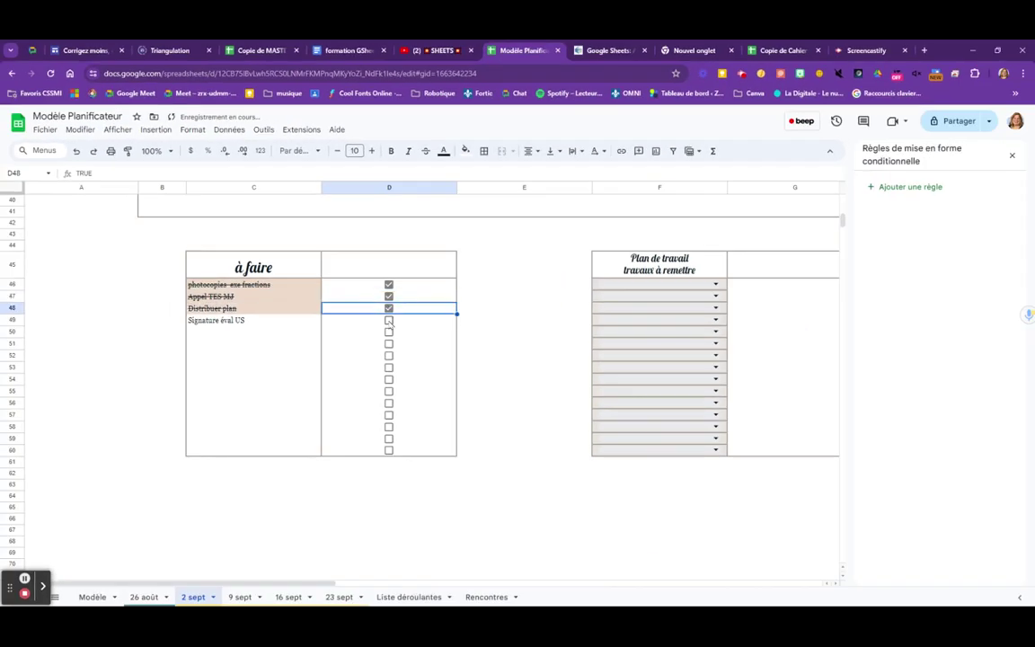
click(388, 319)
click(388, 332)
click(388, 344)
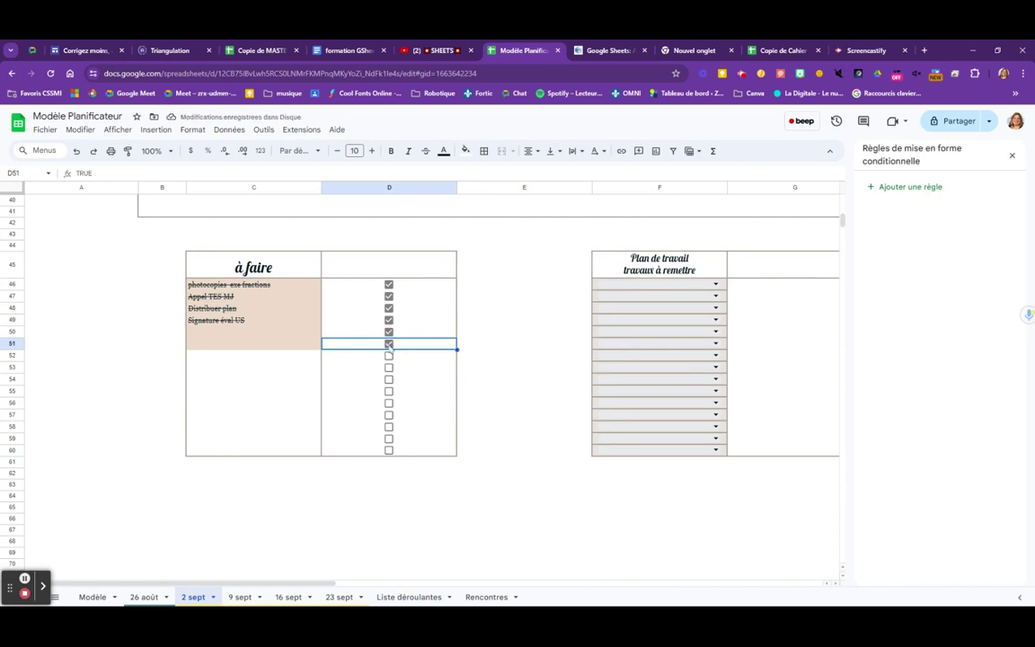
click(388, 344)
click(388, 332)
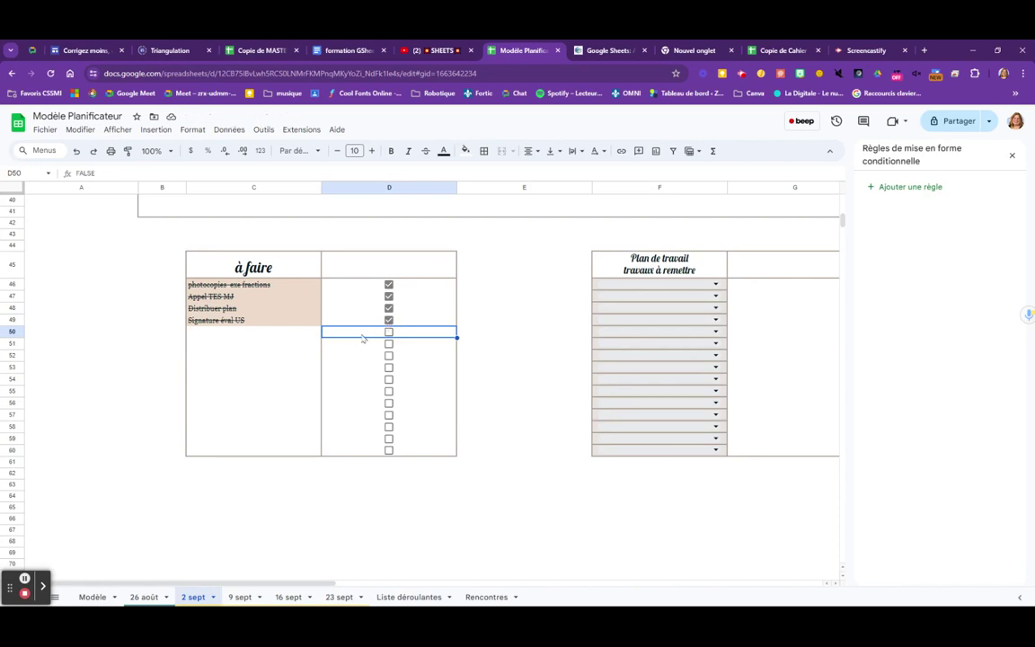
click(391, 320)
click(389, 307)
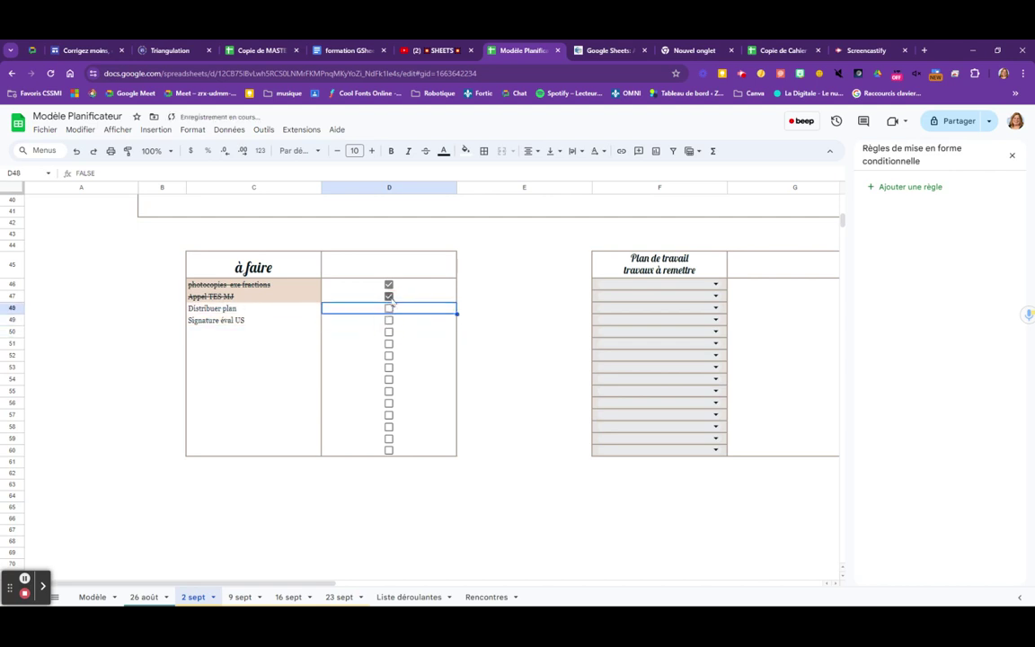
click(389, 296)
click(389, 284)
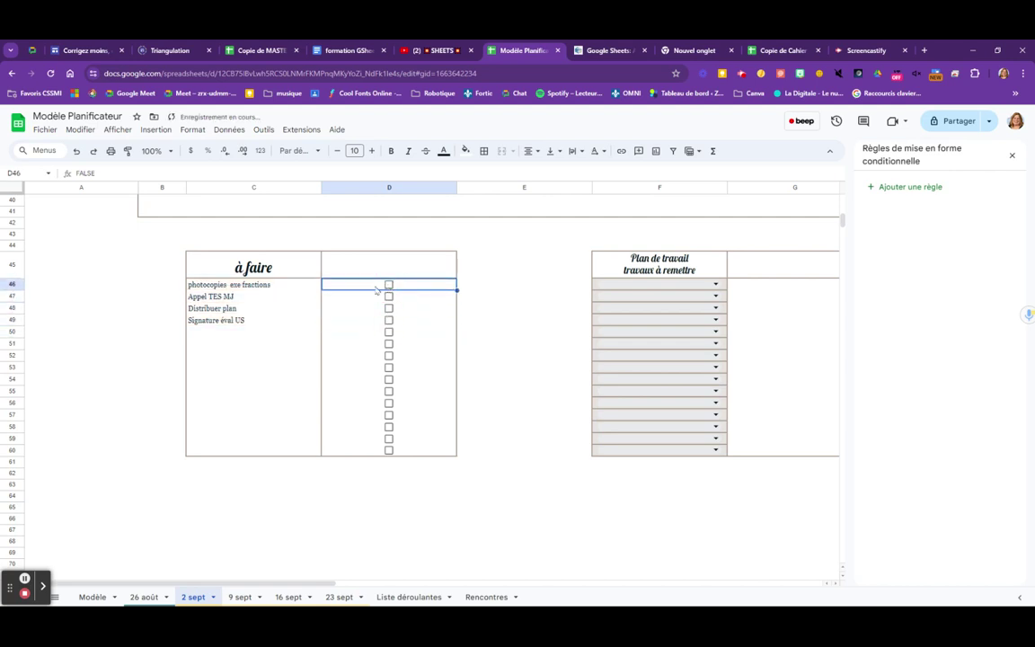